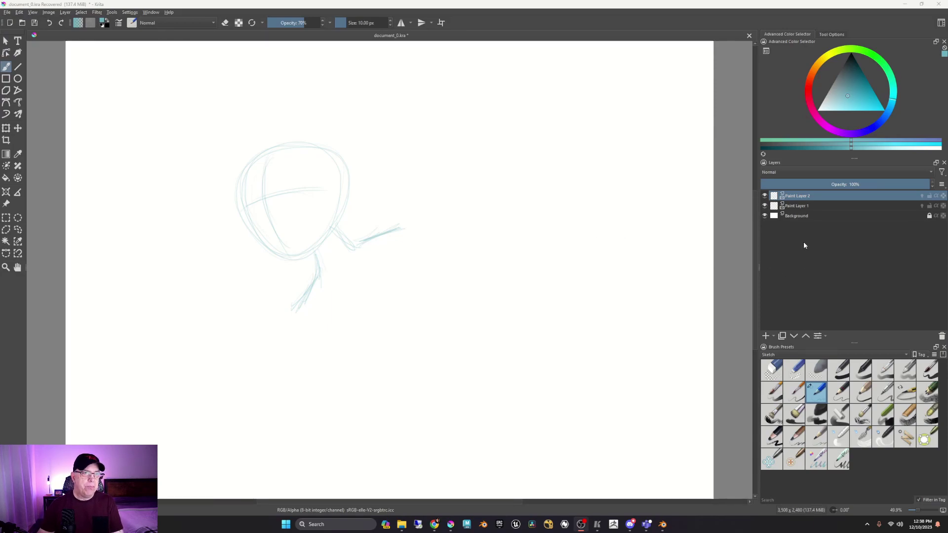
Step: Hide Paint Layer 1 and Paint Layer 2, and add a new Paint Layer 3 on top
{"action": "left_click", "coordinate": [764, 206]}
{"action": "left_click", "coordinate": [764, 196]}
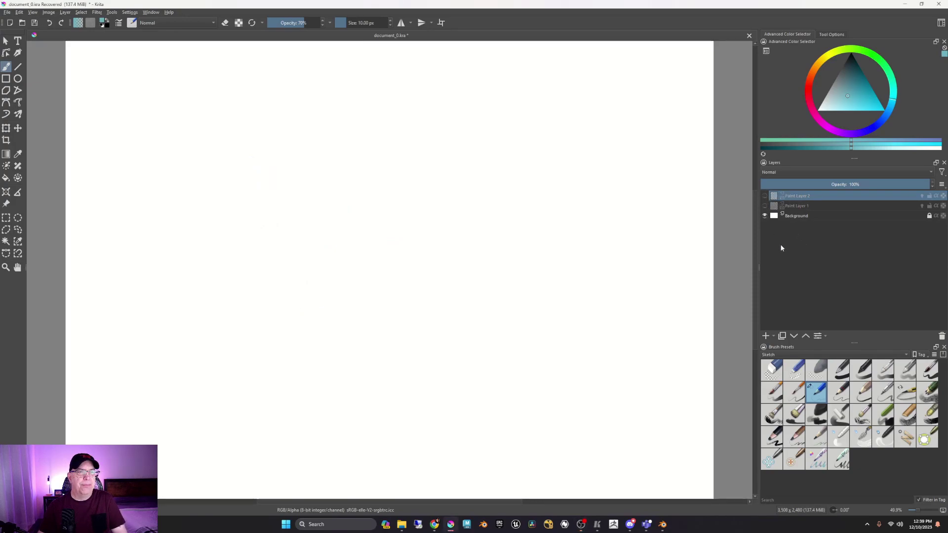
{"action": "left_click", "coordinate": [766, 337]}
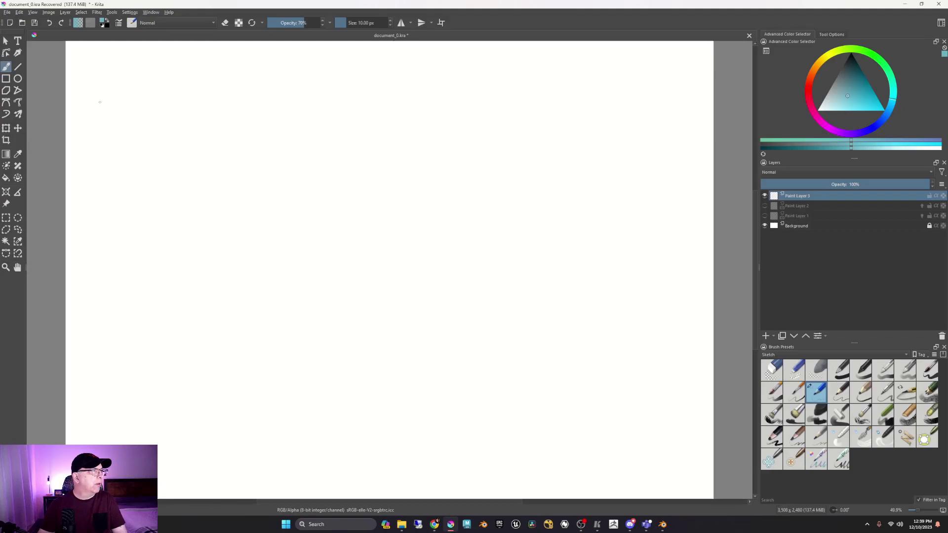
Step: Draw a rectangle outline on the new layer, then remove it so the canvas stays blank
{"action": "left_click", "coordinate": [6, 79]}
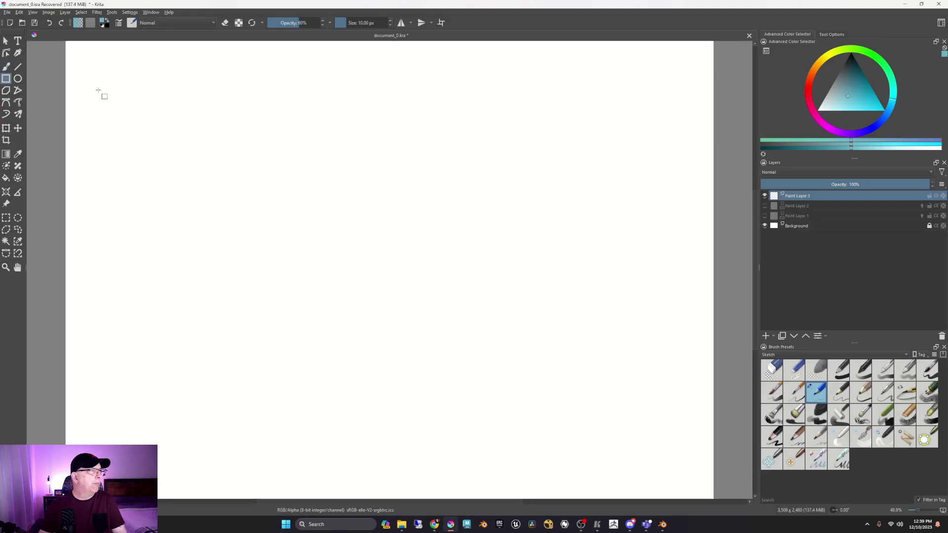
{"action": "left_click_drag", "start_coordinate": [97, 90], "coordinate": [364, 265]}
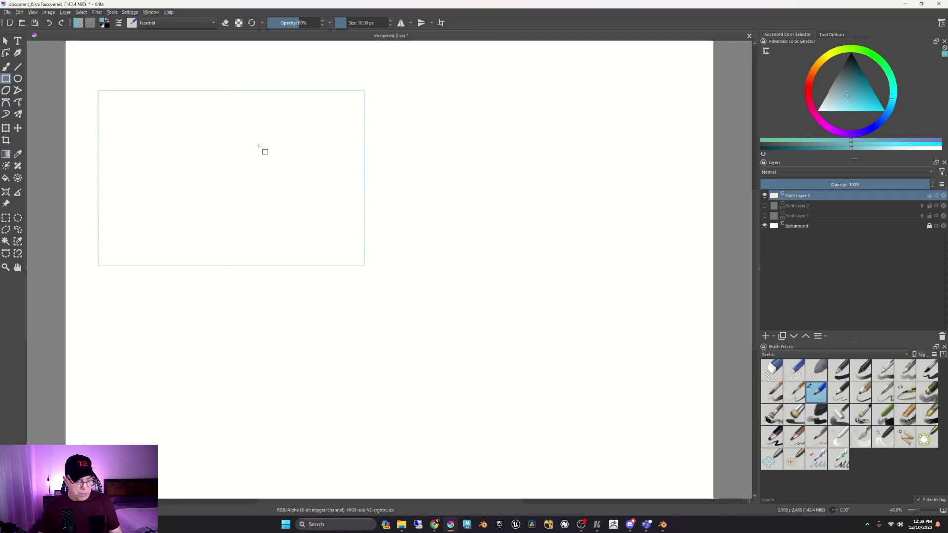
{"action": "key", "text": "Delete"}
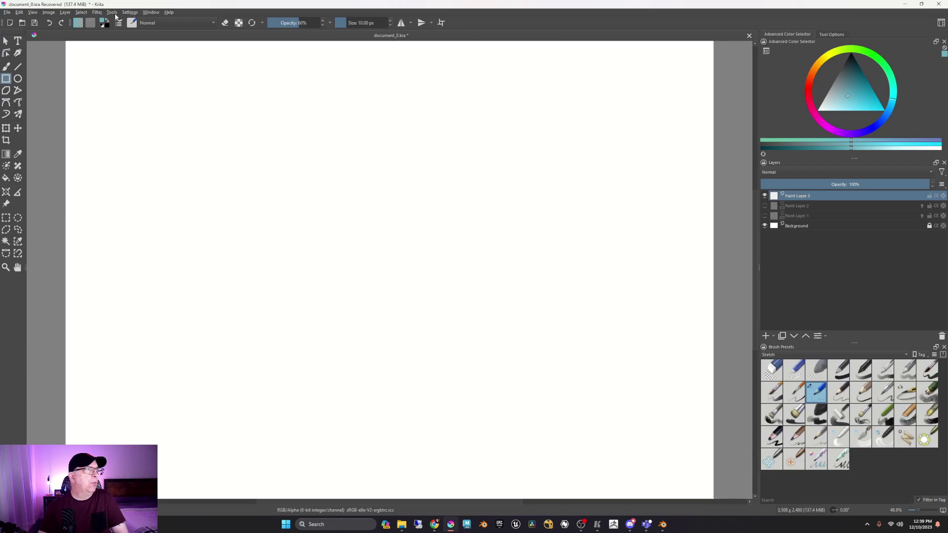
Step: Open the Storyboard docker from Settings > Dockers
{"action": "left_click", "coordinate": [130, 12]}
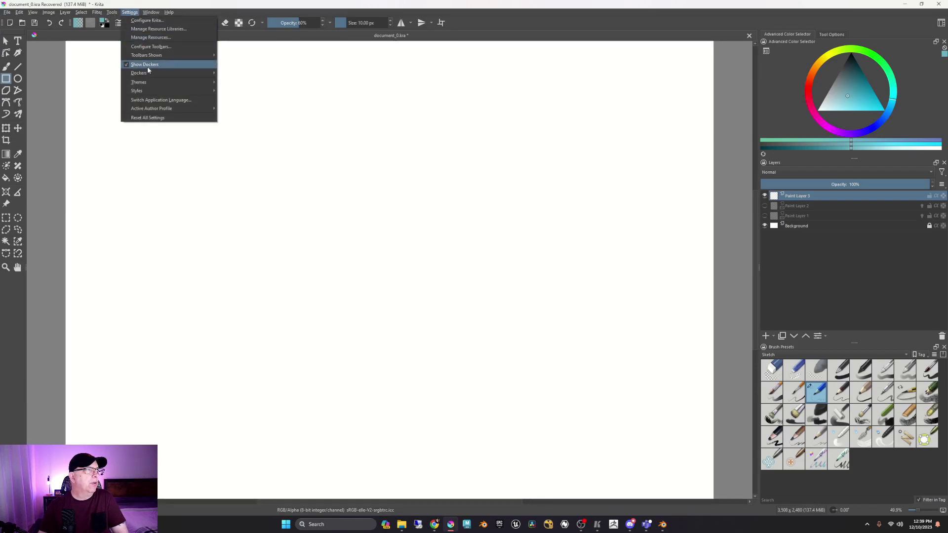
{"action": "mouse_move", "coordinate": [153, 72]}
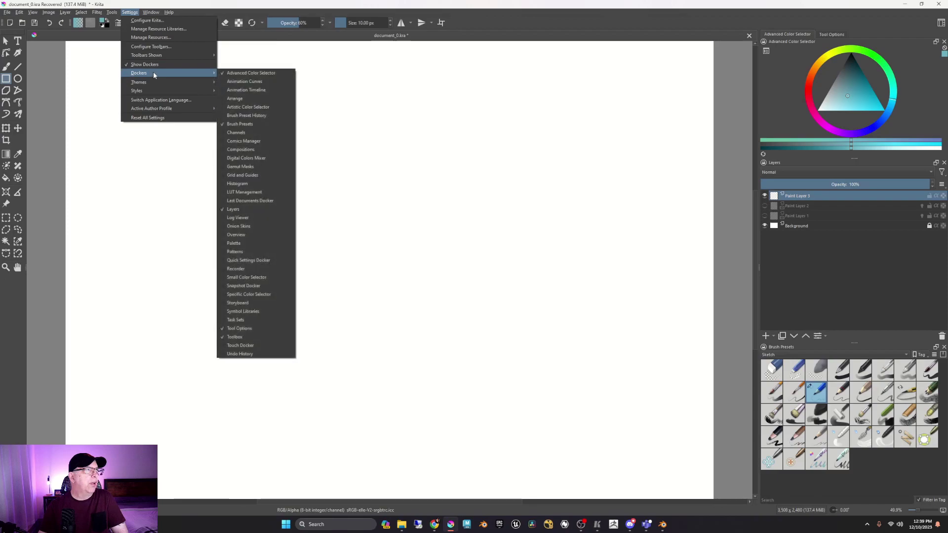
{"action": "left_click", "coordinate": [256, 304]}
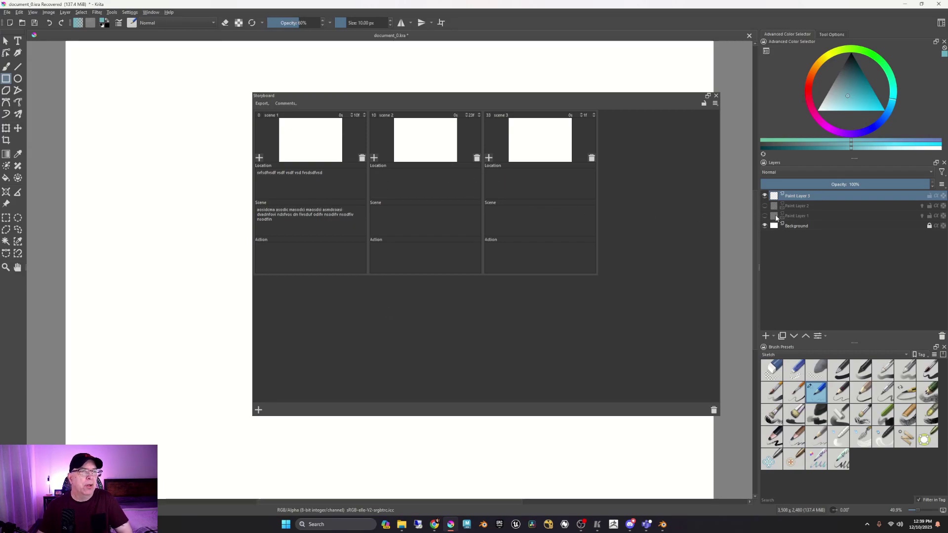
Step: Make Paint Layer 1 and Paint Layer 2 visible again, and check the storyboard's Comments field list
{"action": "left_click", "coordinate": [764, 206]}
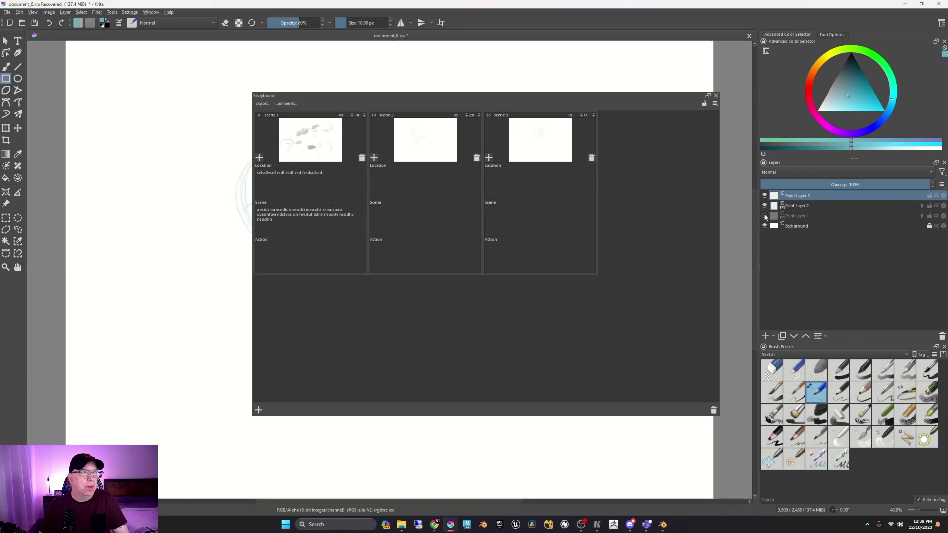
{"action": "left_click", "coordinate": [765, 216]}
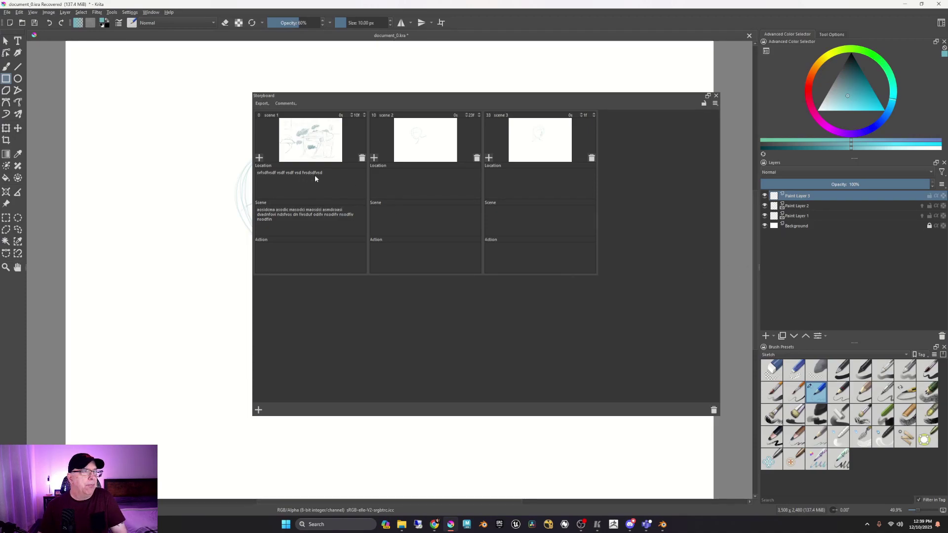
{"action": "left_click", "coordinate": [292, 105]}
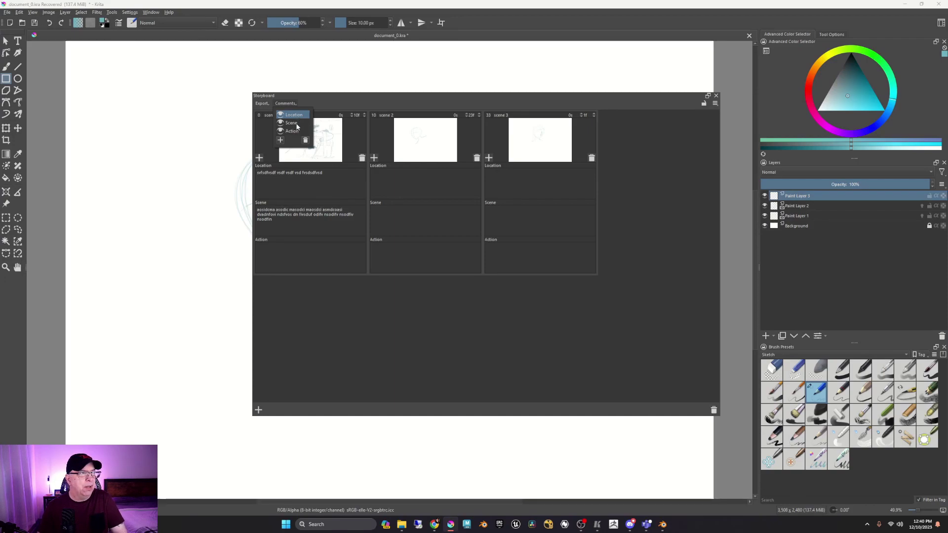
Step: Add a new blank scene 9 directly after scene 1 in the storyboard
{"action": "left_click", "coordinate": [347, 101]}
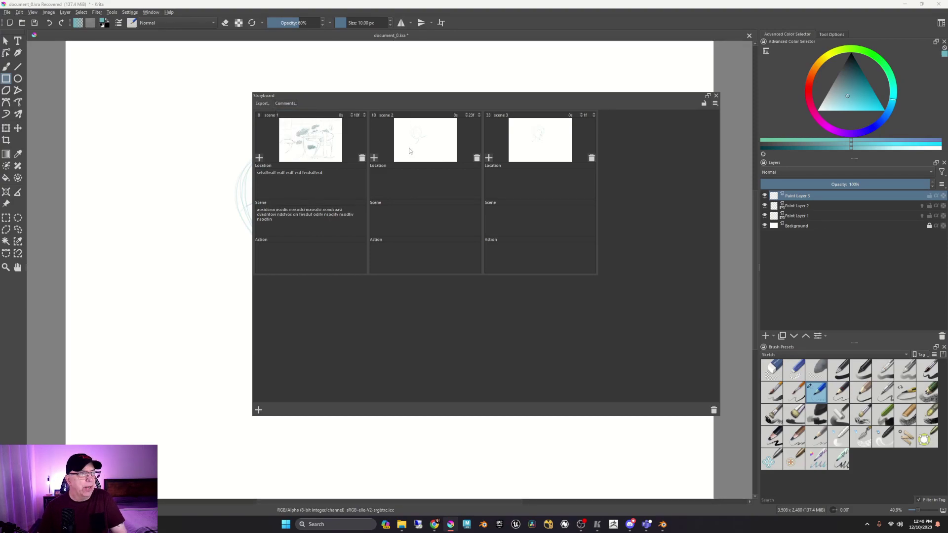
{"action": "left_click", "coordinate": [259, 410]}
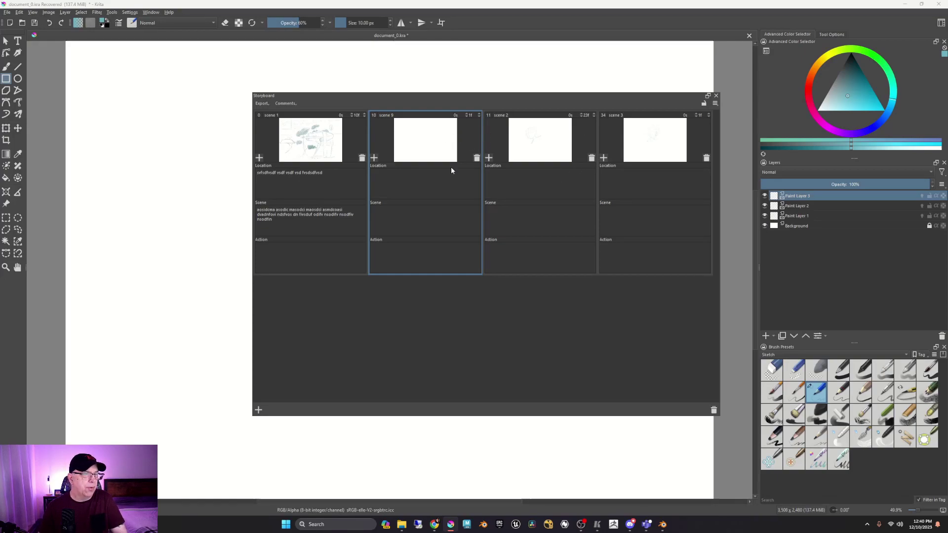
{"action": "left_click_drag", "start_coordinate": [436, 116], "coordinate": [459, 133]}
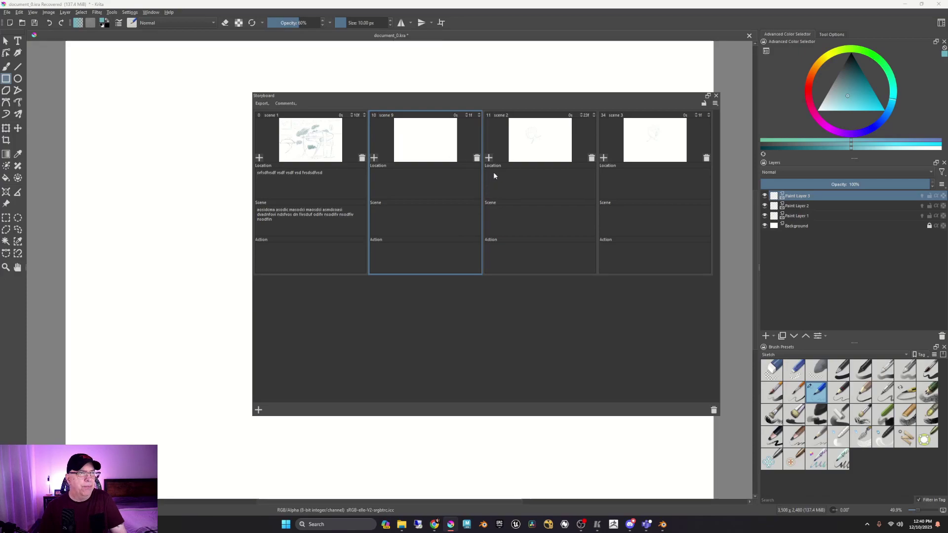
Step: Rewrite scene 1's Action note as 'Camera slow zoom' on one line
{"action": "left_click", "coordinate": [316, 258]}
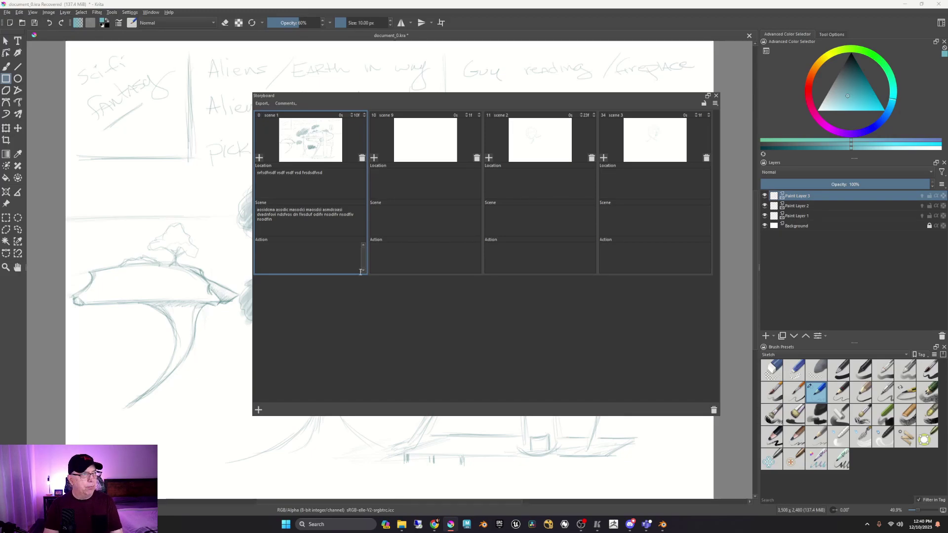
{"action": "type", "text": "camera"}
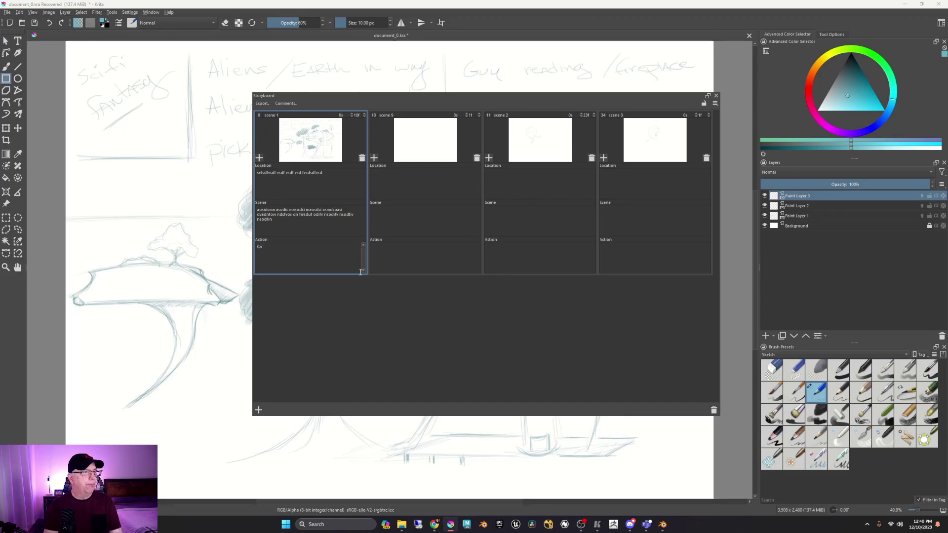
{"action": "type", "text": " pan"}
{"action": "key", "text": "BackSpace"}
{"action": "key", "text": "BackSpace"}
{"action": "key", "text": "BackSpace"}
{"action": "key", "text": "BackSpace"}
{"action": "key", "text": "BackSpace"}
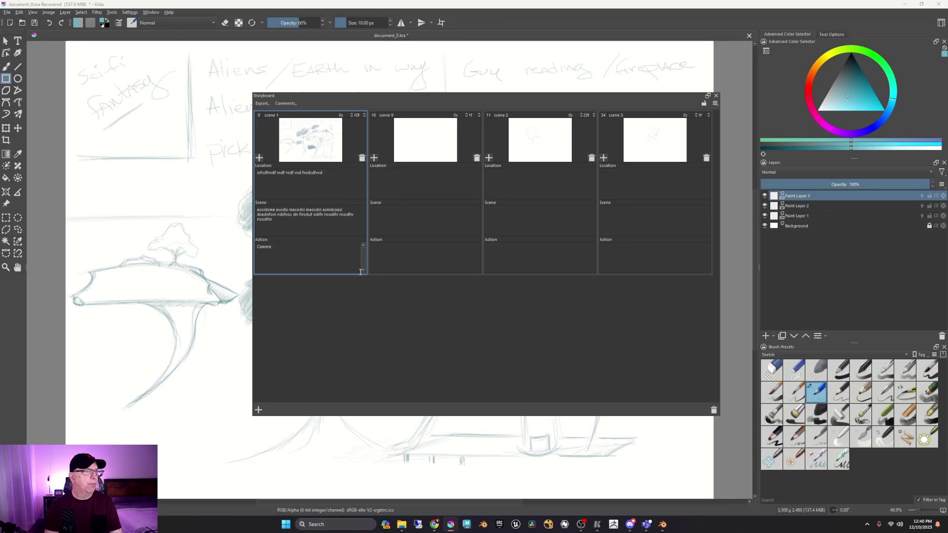
{"action": "type", "text": "zoom"}
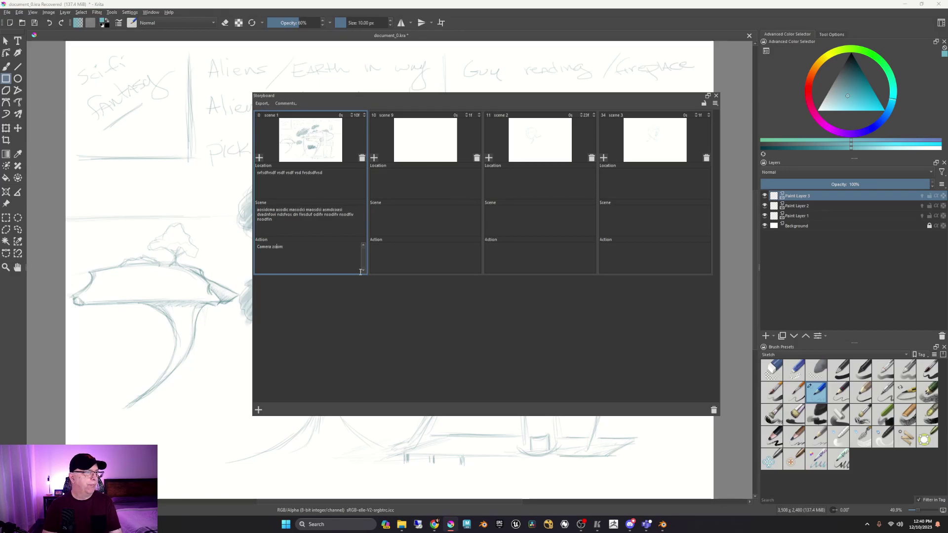
{"action": "key", "text": "Left"}
{"action": "key", "text": "Left"}
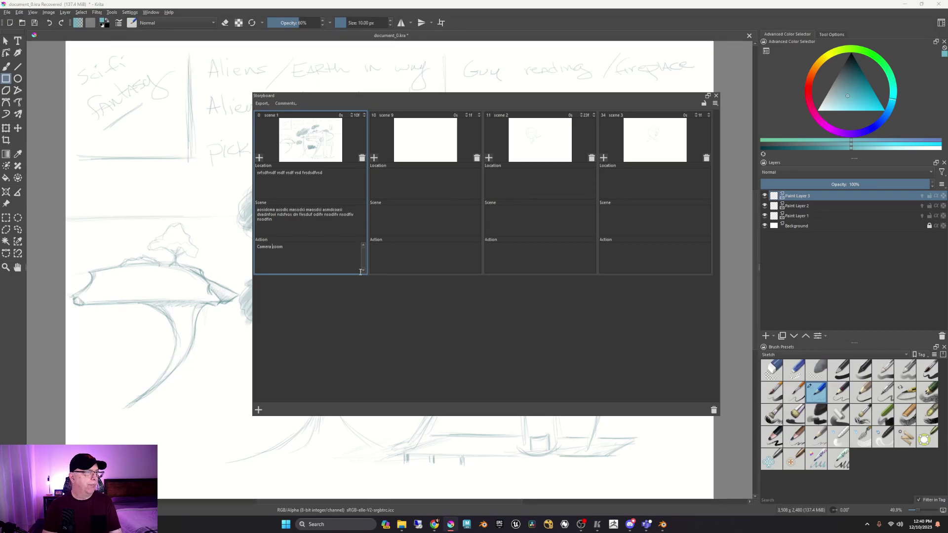
{"action": "type", "text": "slow"}
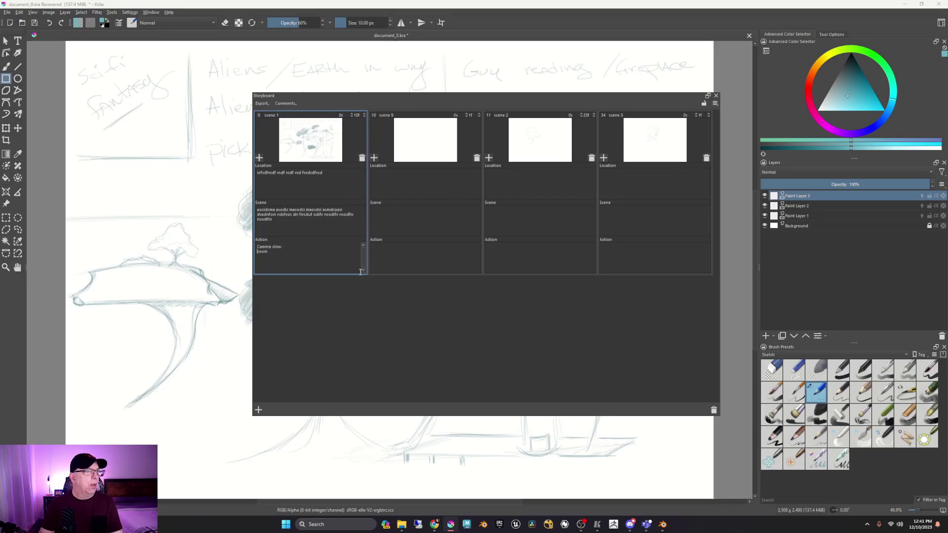
{"action": "key", "text": "BackSpace"}
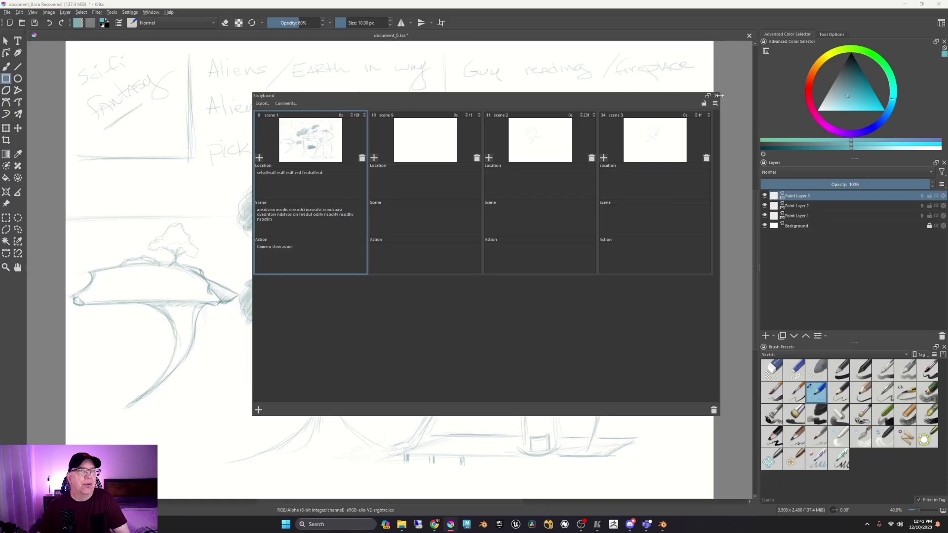
Step: Dock the Storyboard panel across the top and switch to the Animation workspace
{"action": "left_click_drag", "start_coordinate": [648, 96], "coordinate": [683, 38]}
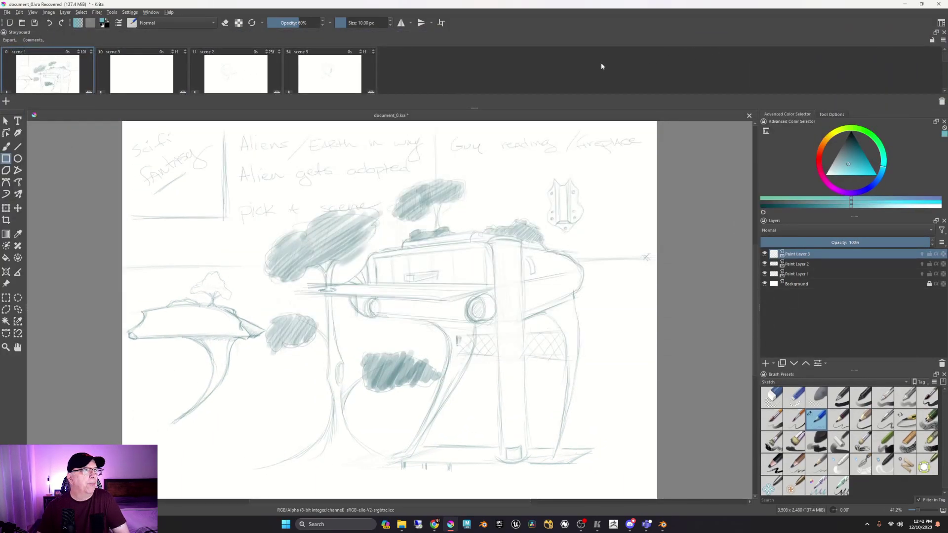
{"action": "left_click", "coordinate": [941, 23]}
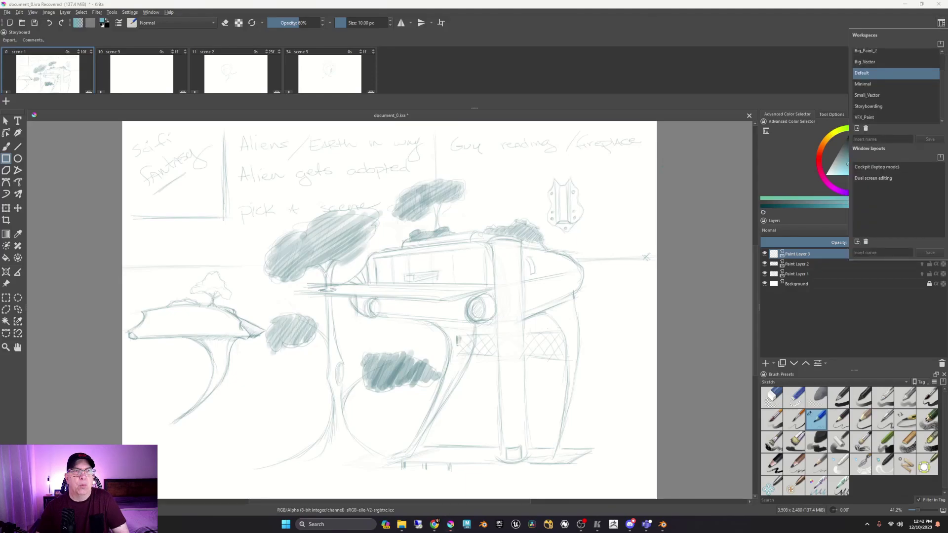
{"action": "left_click_drag", "start_coordinate": [944, 70], "coordinate": [941, 57]}
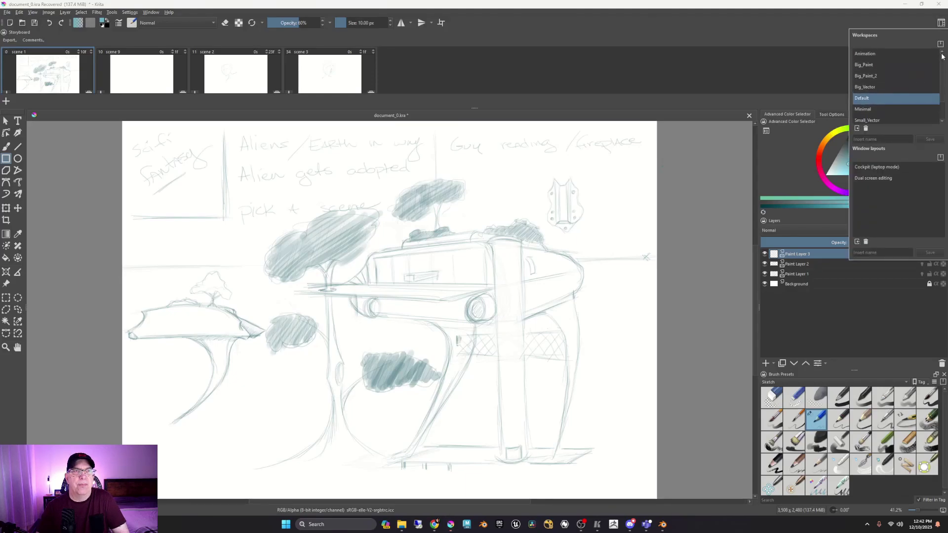
{"action": "left_click", "coordinate": [901, 53]}
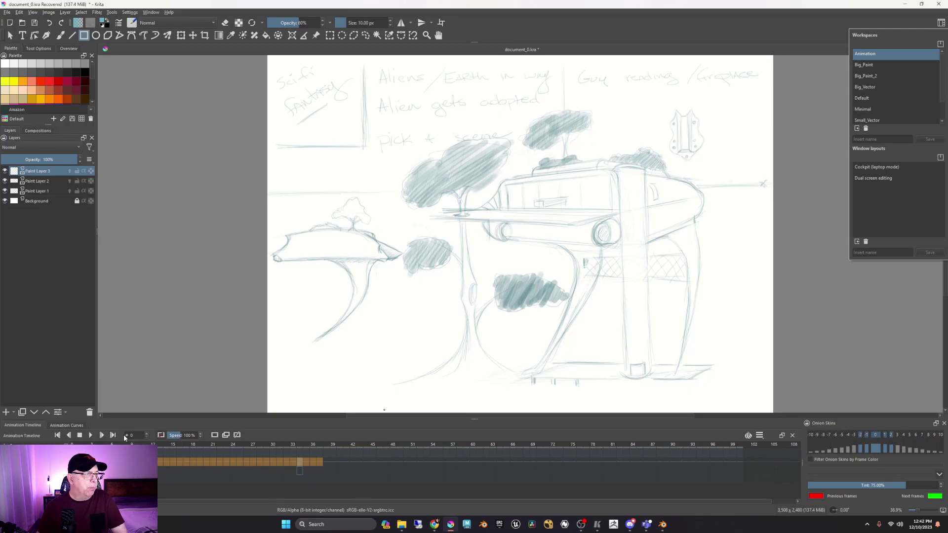
{"action": "left_click", "coordinate": [90, 436]}
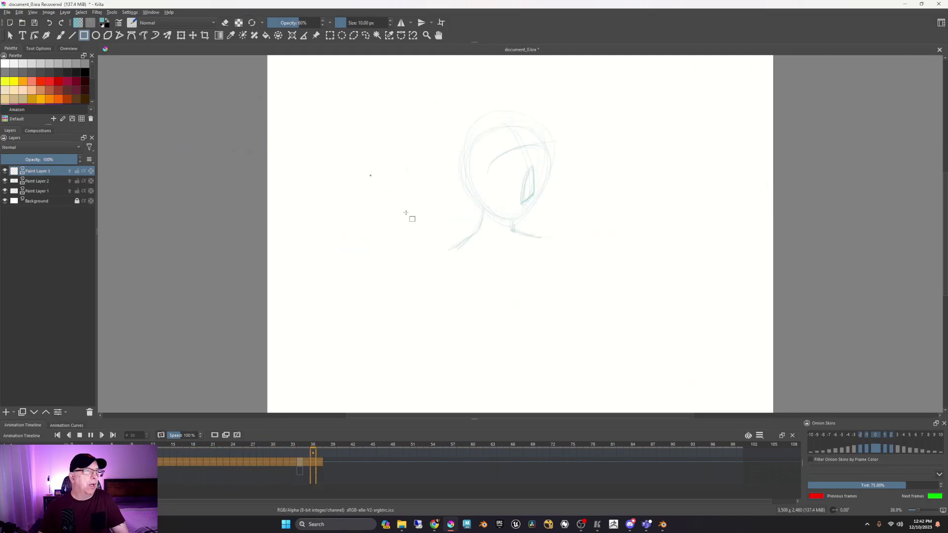
{"action": "left_click", "coordinate": [87, 435]}
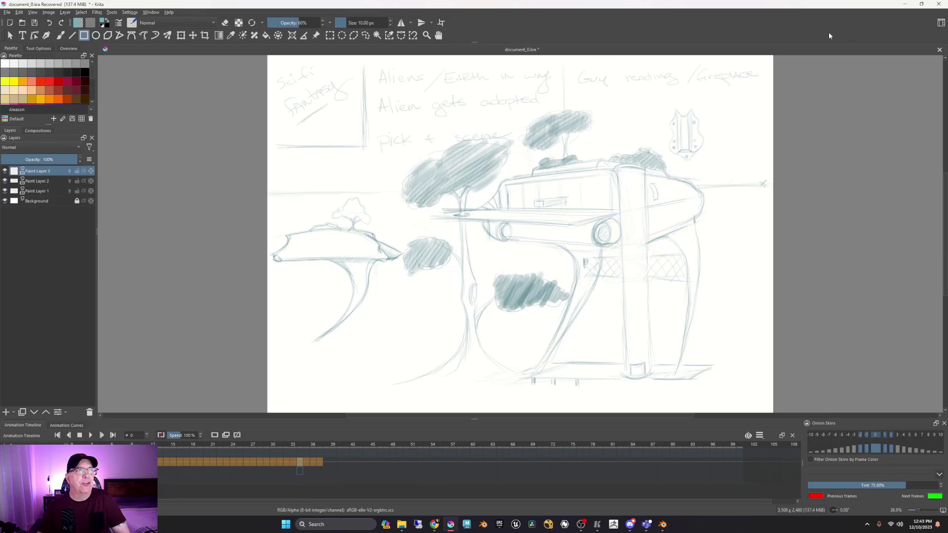
Step: Switch Krita to the Default workspace
{"action": "left_click", "coordinate": [941, 24]}
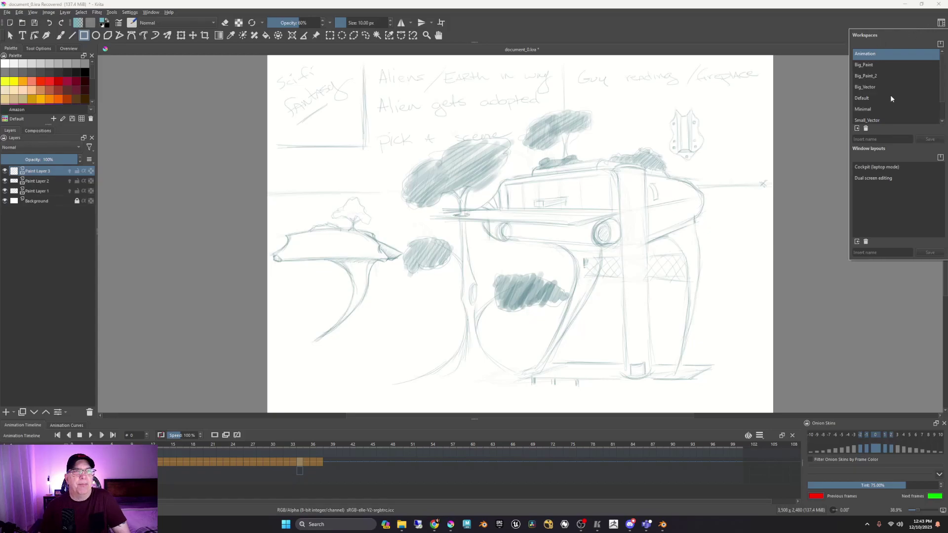
{"action": "left_click", "coordinate": [864, 98]}
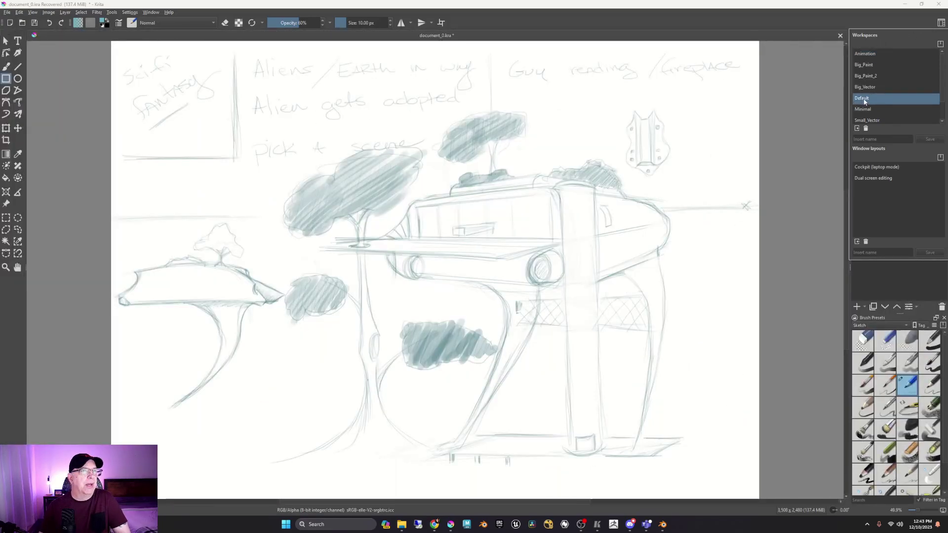
{"action": "left_click", "coordinate": [775, 40]}
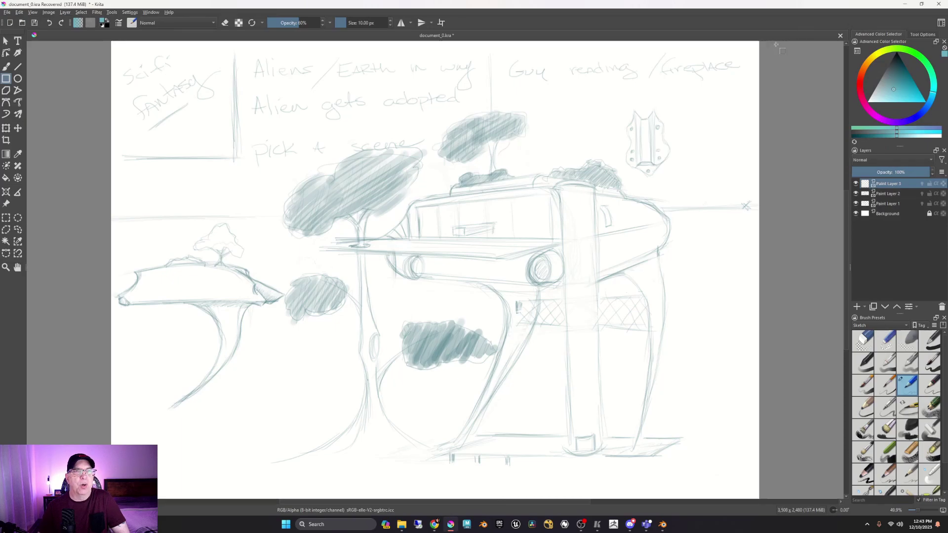
Step: Choose the Storyboarding workspace, showing scenes 1, 9 and 2 beside the sketch
{"action": "left_click", "coordinate": [940, 23]}
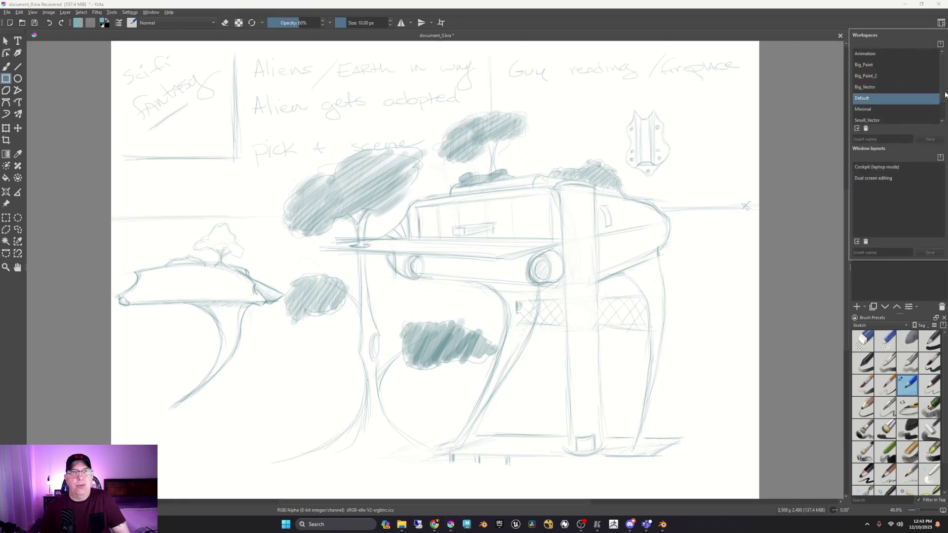
{"action": "scroll", "coordinate": [945, 94], "scroll_direction": "down", "scroll_amount": 2}
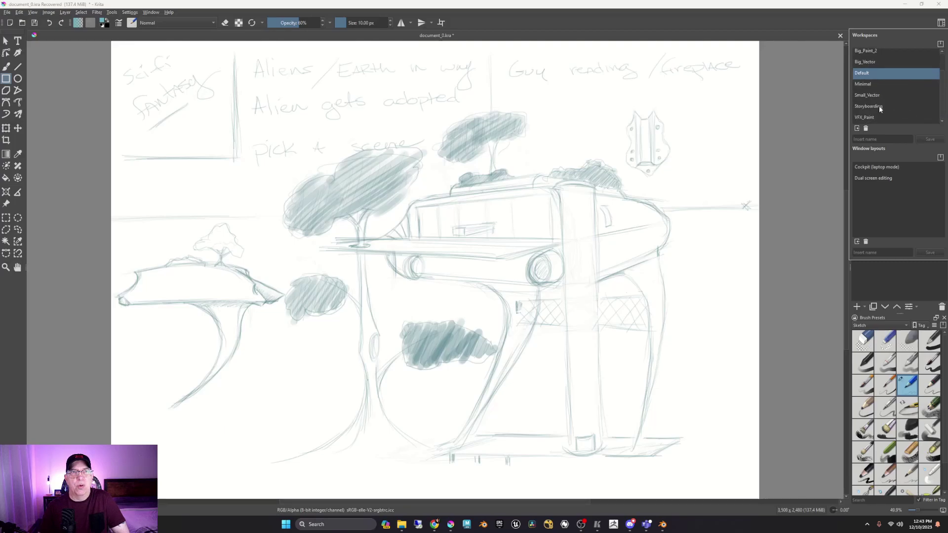
{"action": "left_click", "coordinate": [879, 106]}
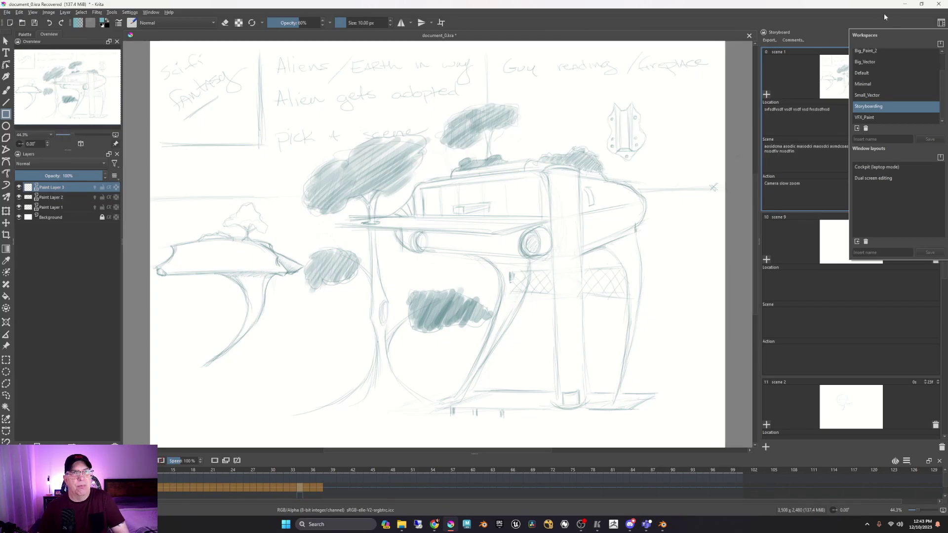
{"action": "left_click", "coordinate": [940, 23]}
{"action": "left_click", "coordinate": [940, 23]}
{"action": "scroll", "coordinate": [943, 83], "scroll_direction": "up", "scroll_amount": 1}
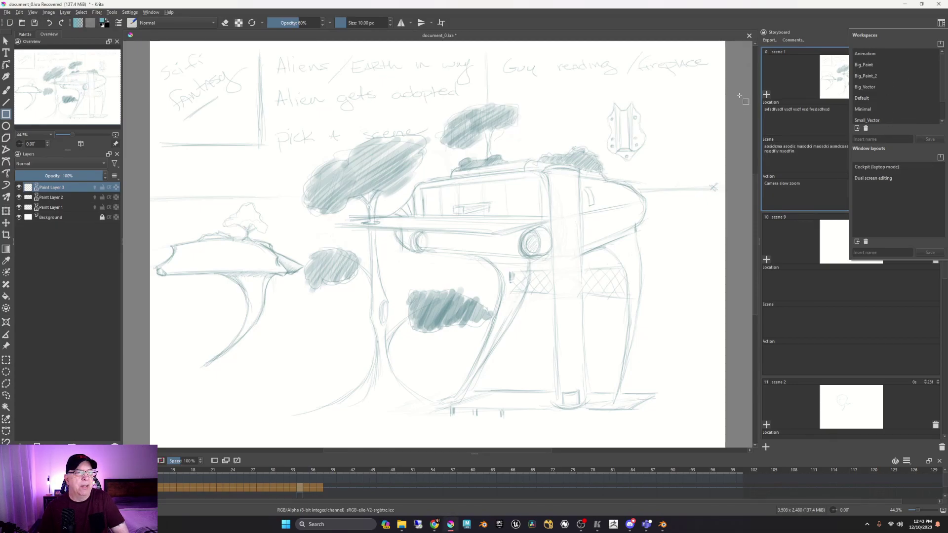
{"action": "left_click", "coordinate": [810, 20]}
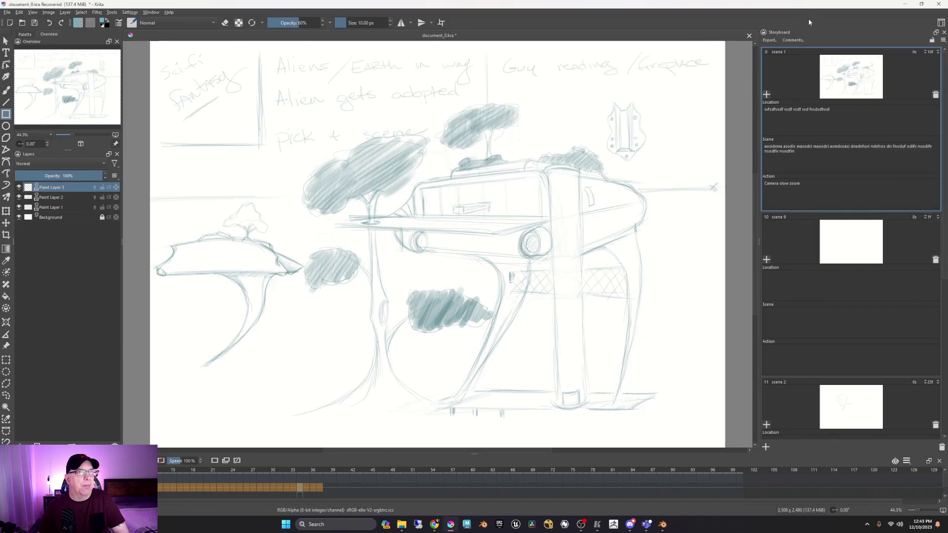